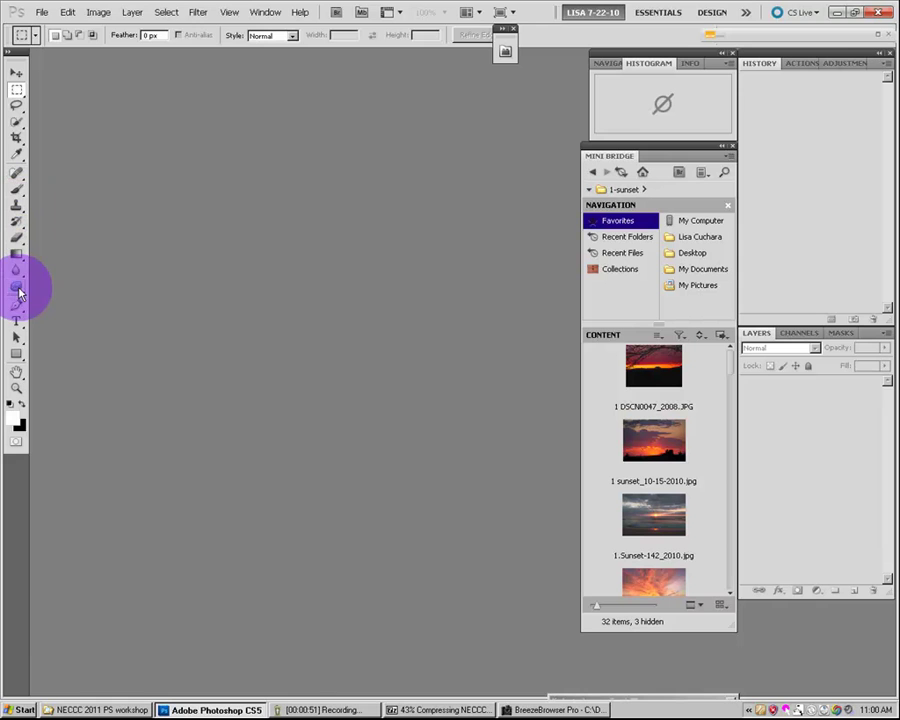
Inspect the tools grouped with the Sponge tool and with the Spot Healing Brush.
left_click(18, 289)
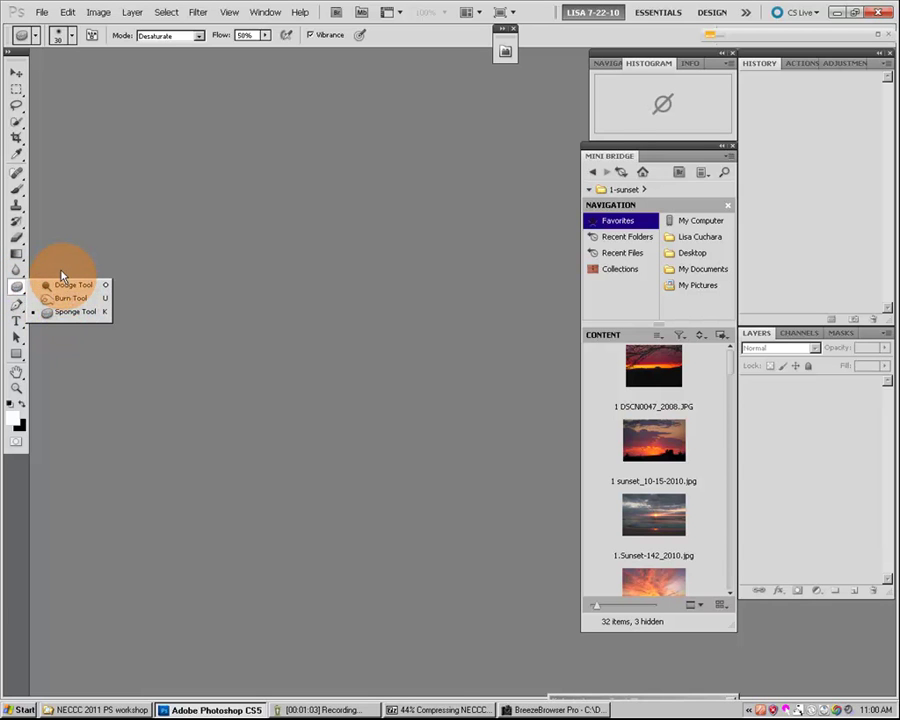
mouse_move(18, 171)
left_mouse_down()
mouse_move(77, 178)
mouse_move(93, 220)
left_mouse_up()
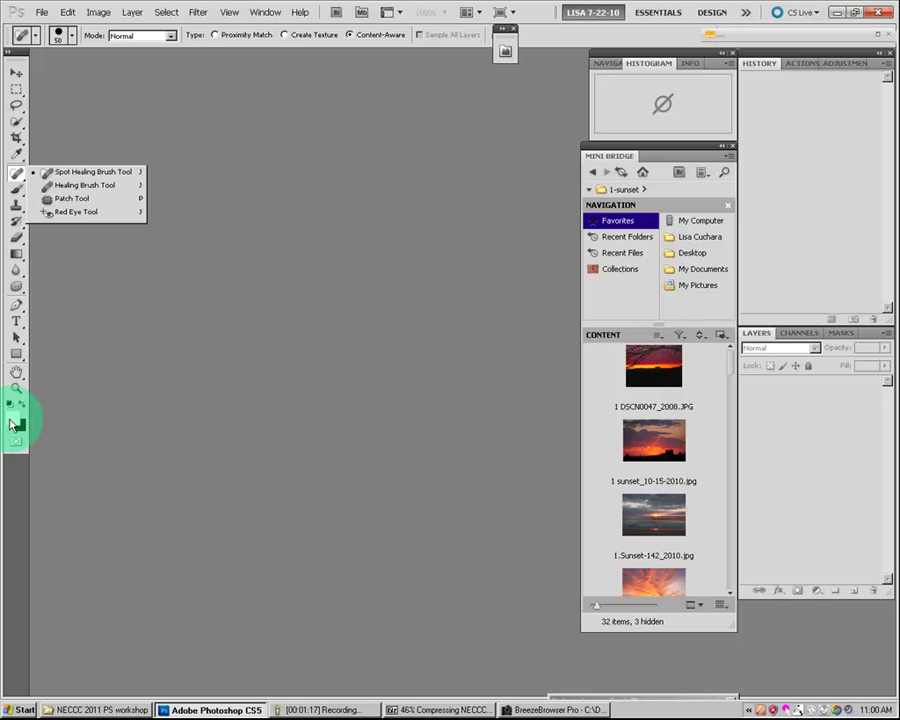
left_click(96, 422)
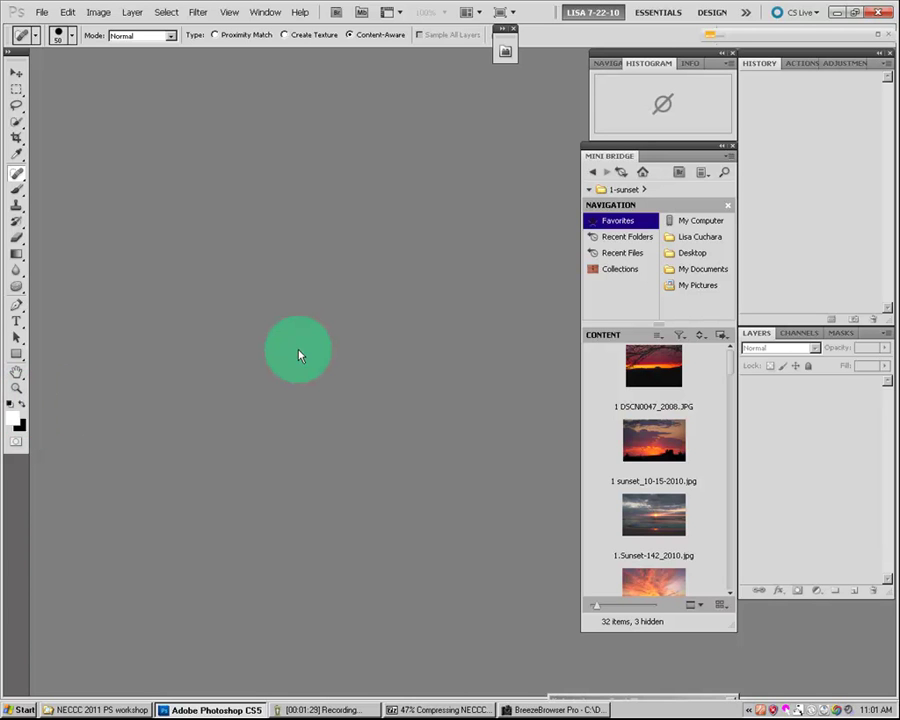
Swap the foreground and background colours back and forth several times, ending with white as the foreground.
key("x")
key("x")
key("x")
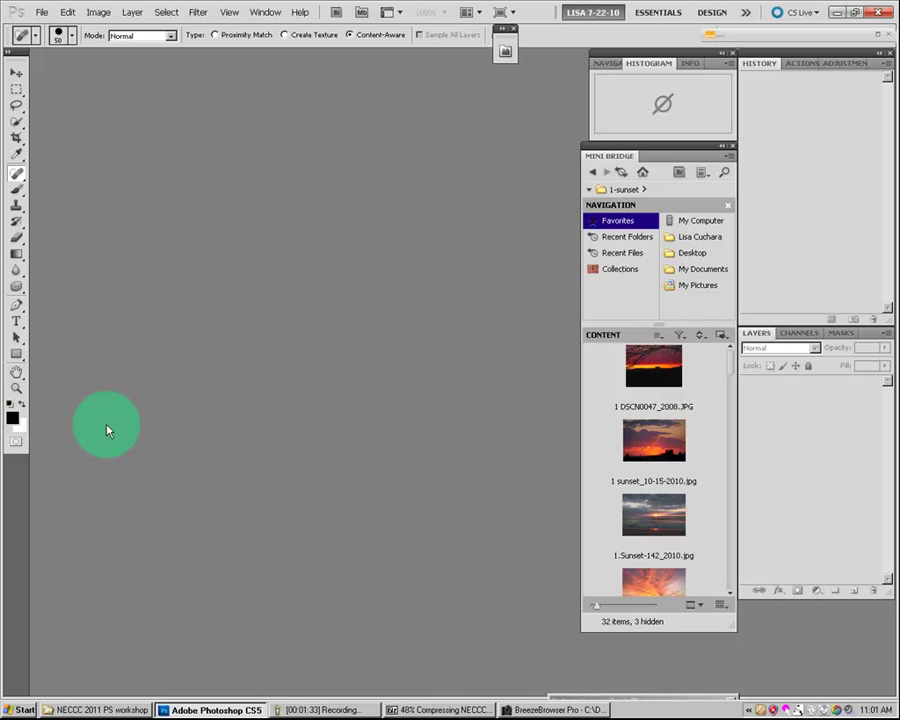
key("x")
key("x")
key("x")
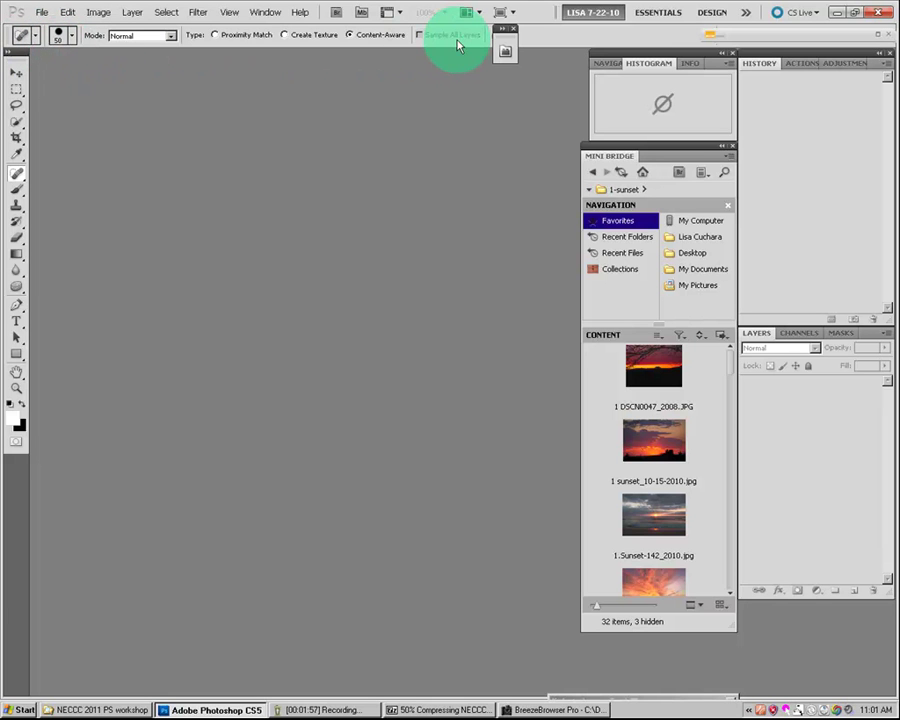
Compare the option settings of the Rectangular Marquee, Lasso, Crop and Clone Stamp tools.
left_click(14, 94)
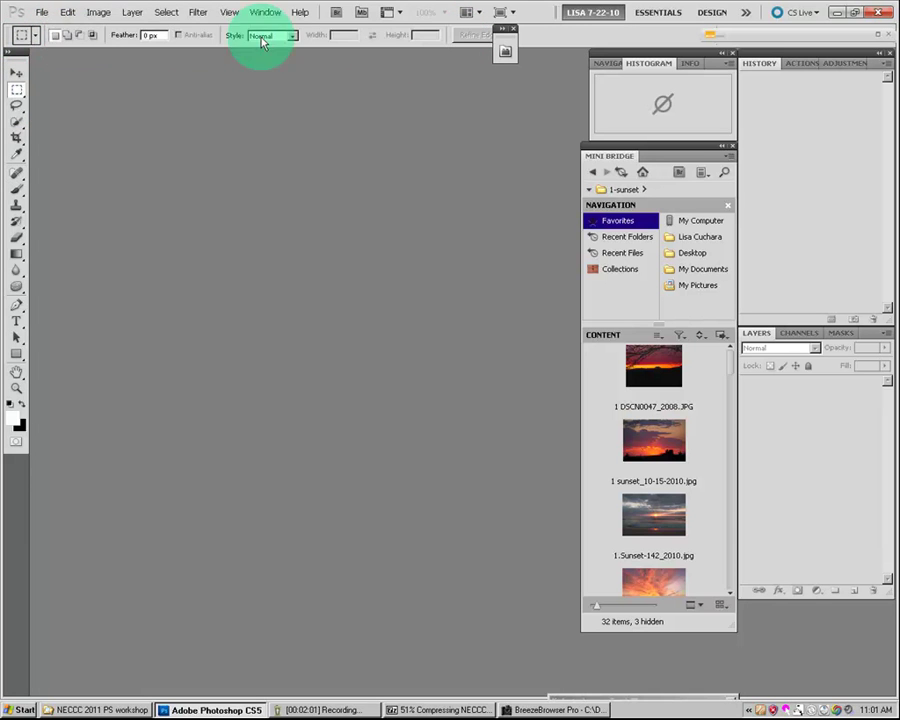
left_click(13, 108)
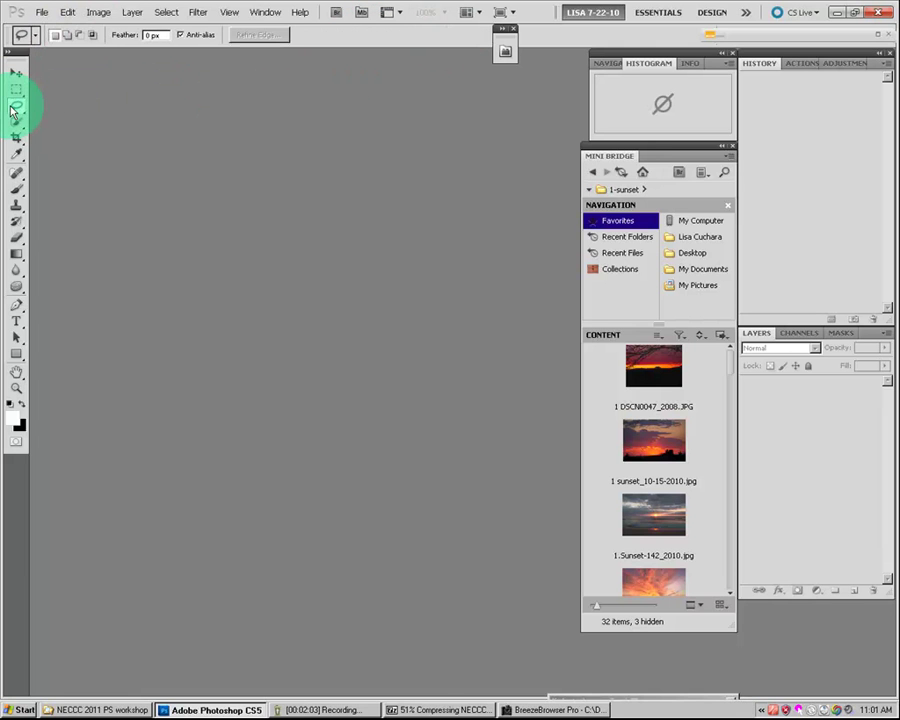
left_click(16, 138)
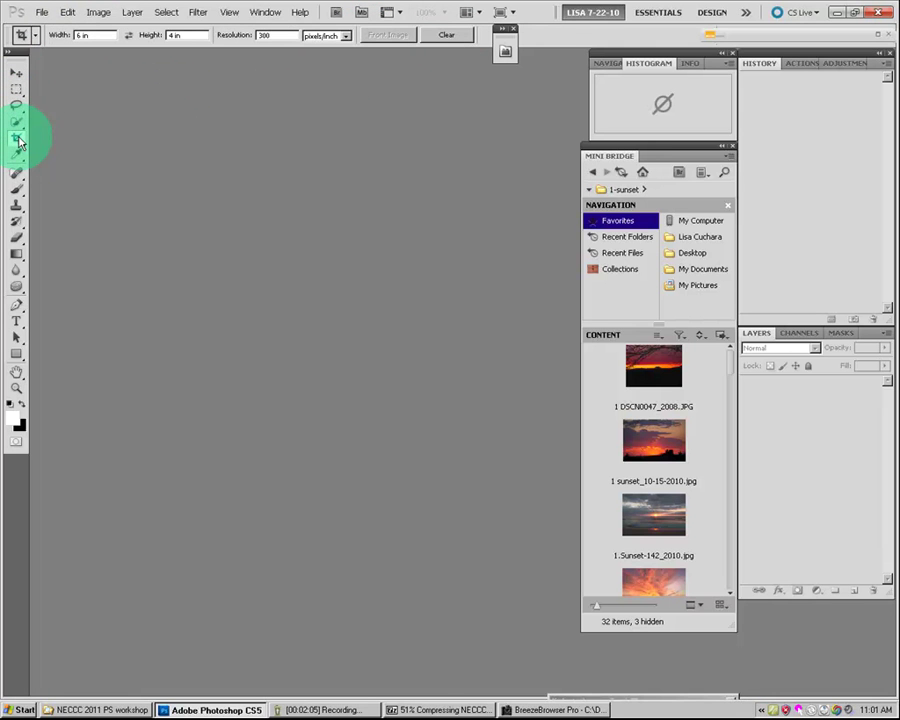
left_click(21, 206)
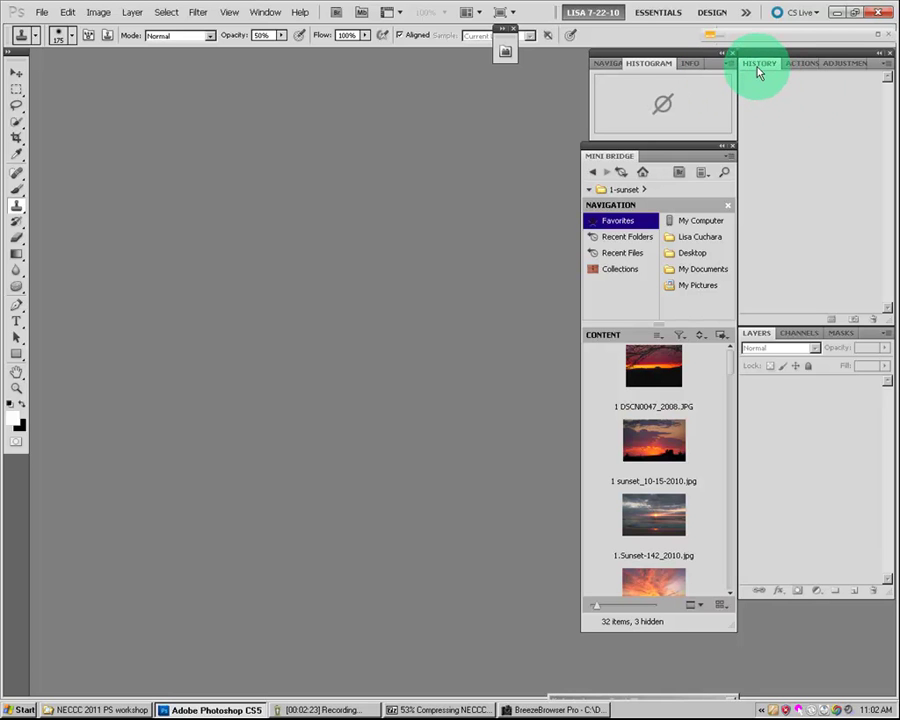
Look through the Adjustments, Actions, Channels and Masks panels, ending with Adjustments and Layers displayed.
left_click(838, 63)
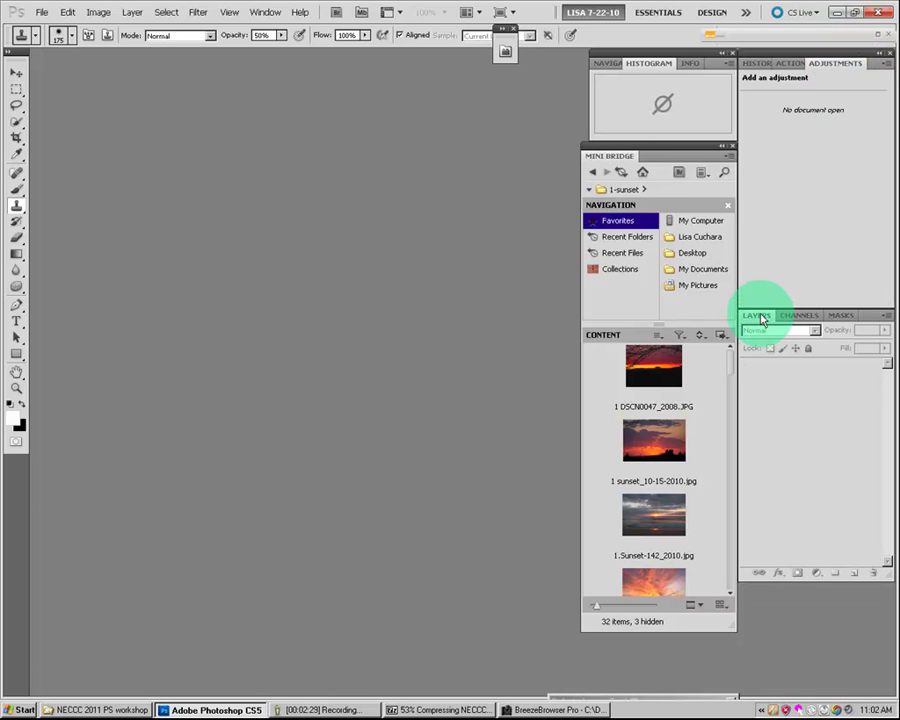
left_click(265, 14)
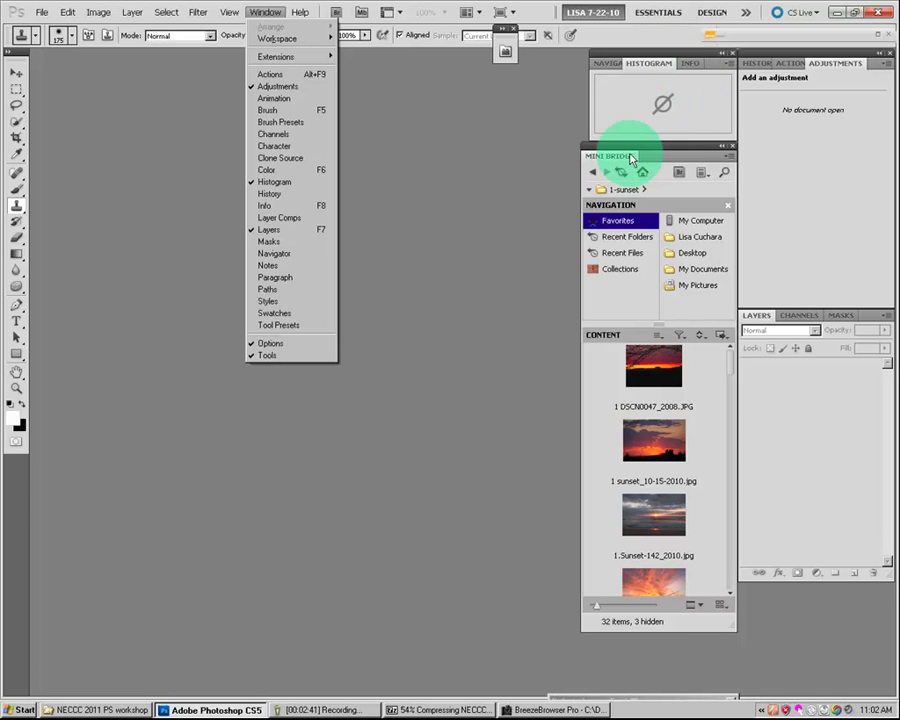
left_click(793, 66)
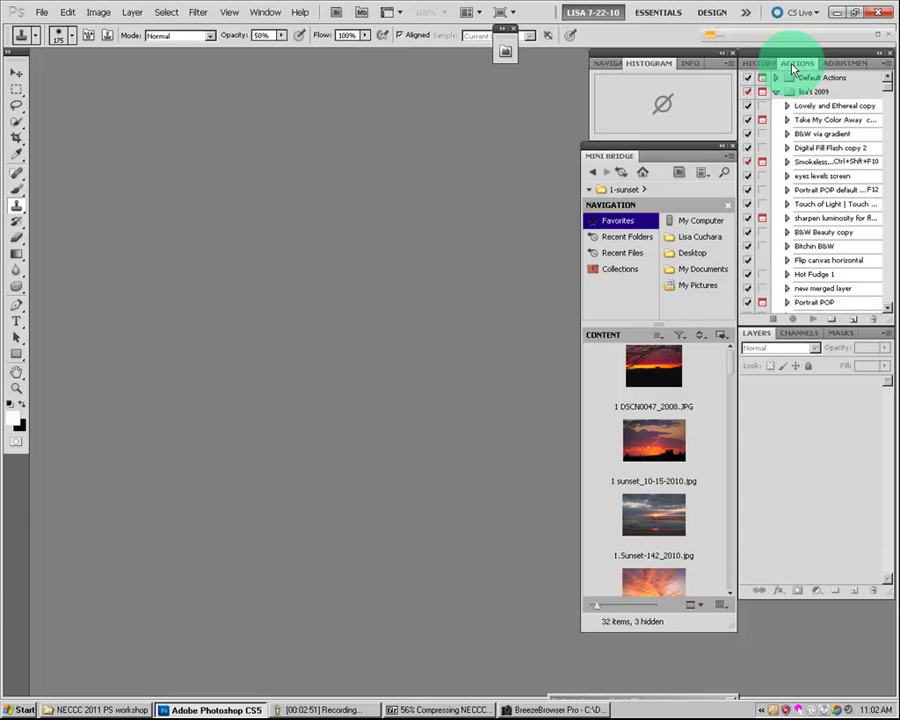
left_click(845, 66)
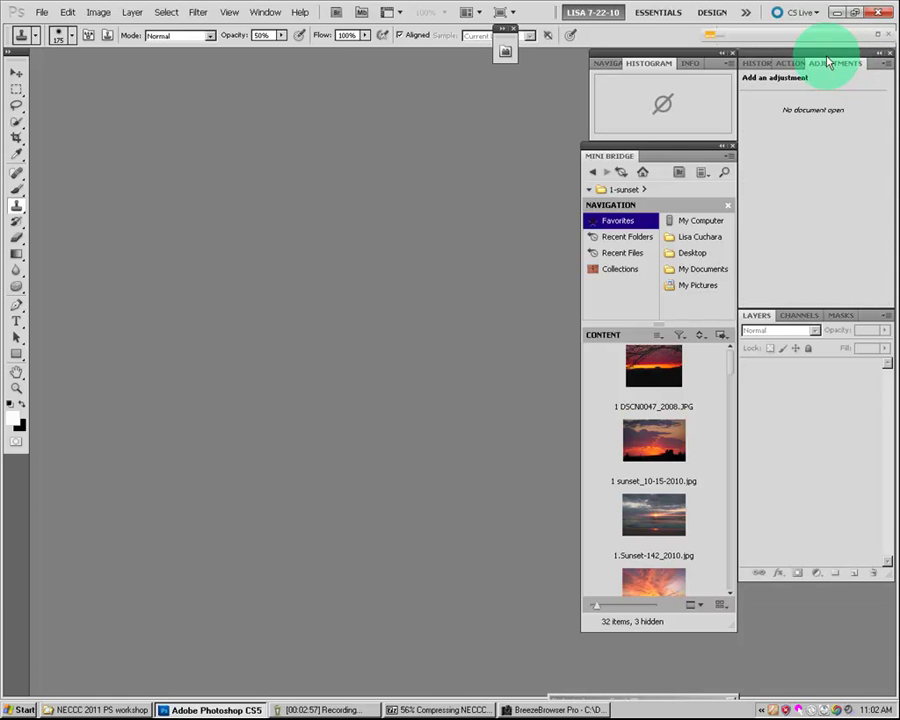
left_click(804, 316)
left_click(840, 315)
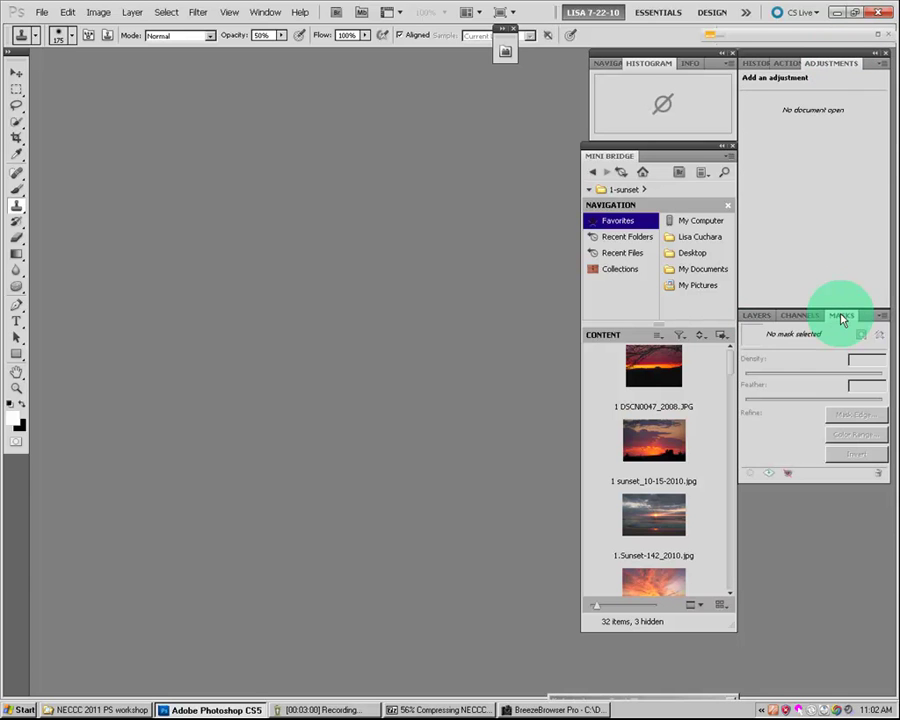
left_click(762, 315)
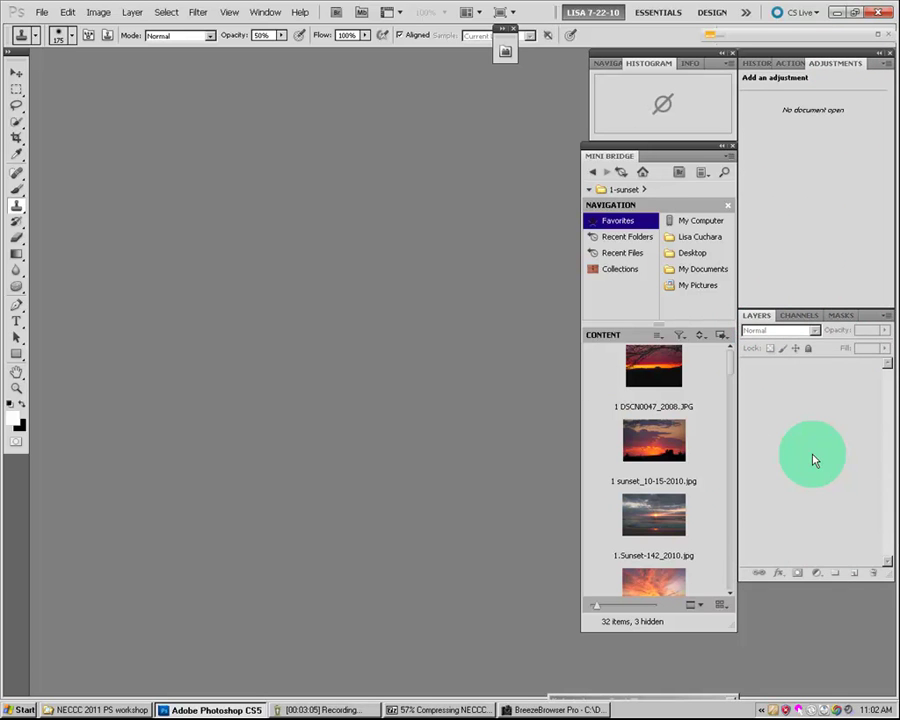
Examine the available workspaces and the commands for resetting, creating and deleting a workspace.
left_click(266, 14)
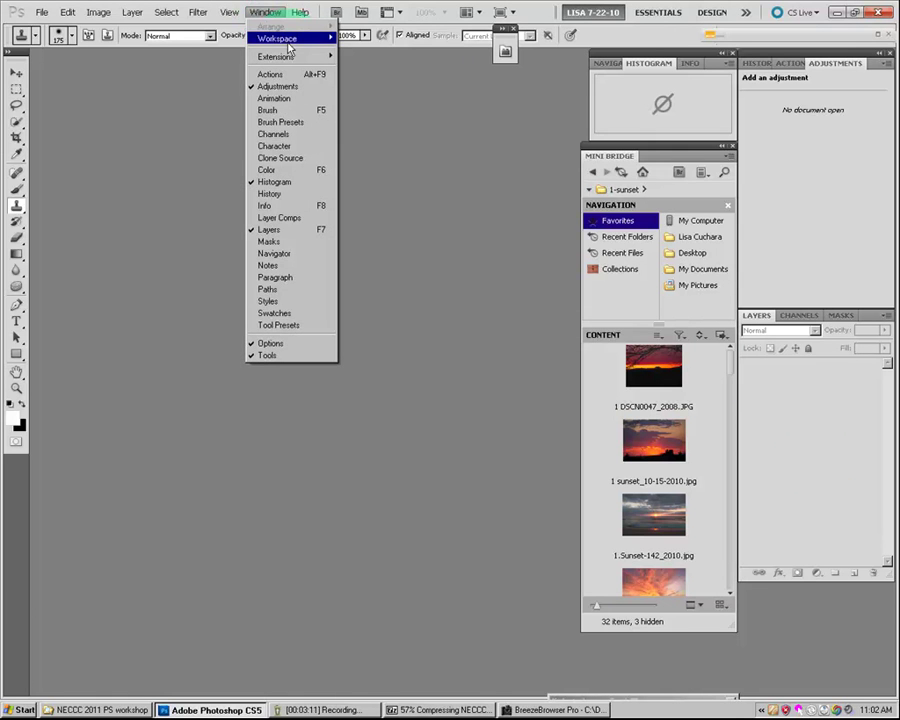
mouse_move(289, 48)
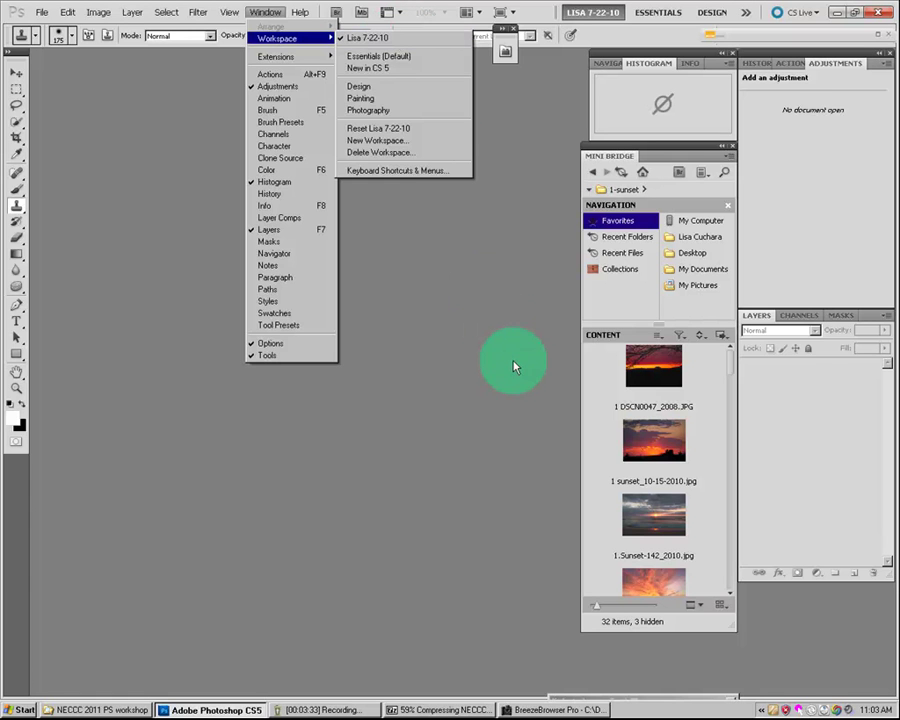
left_click(484, 345)
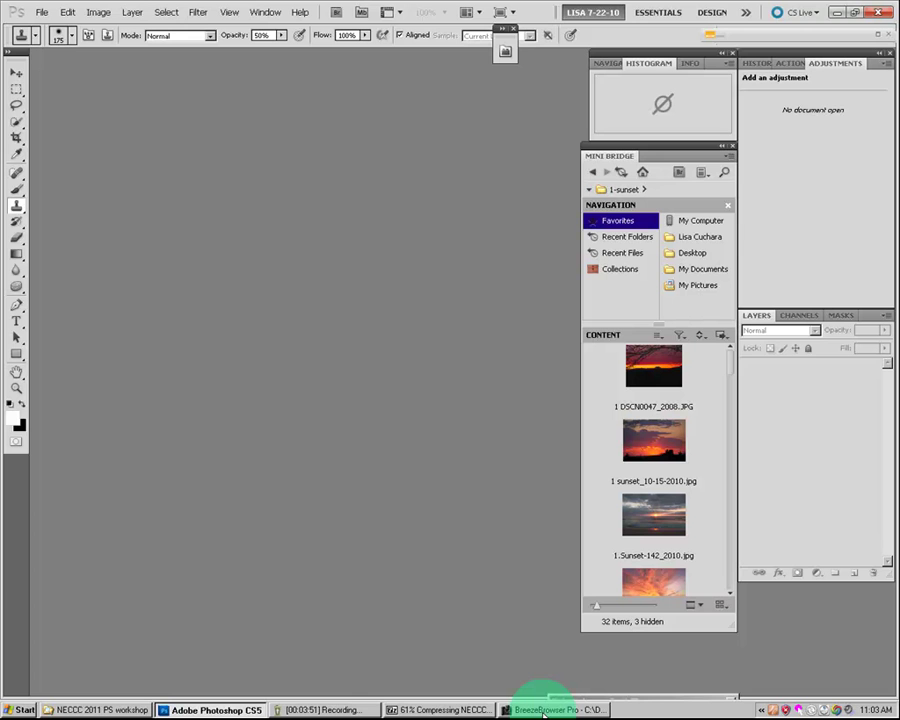
Review the file commands and the list of panels that can be shown, leaving the current setup as it is.
left_click(41, 12)
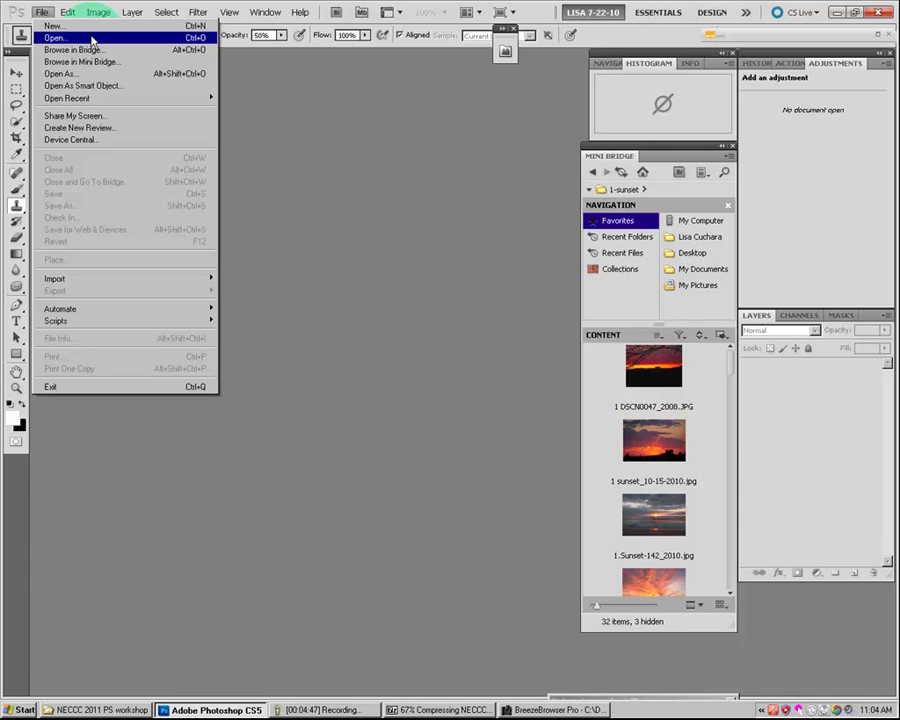
left_click(468, 211)
left_click(346, 40)
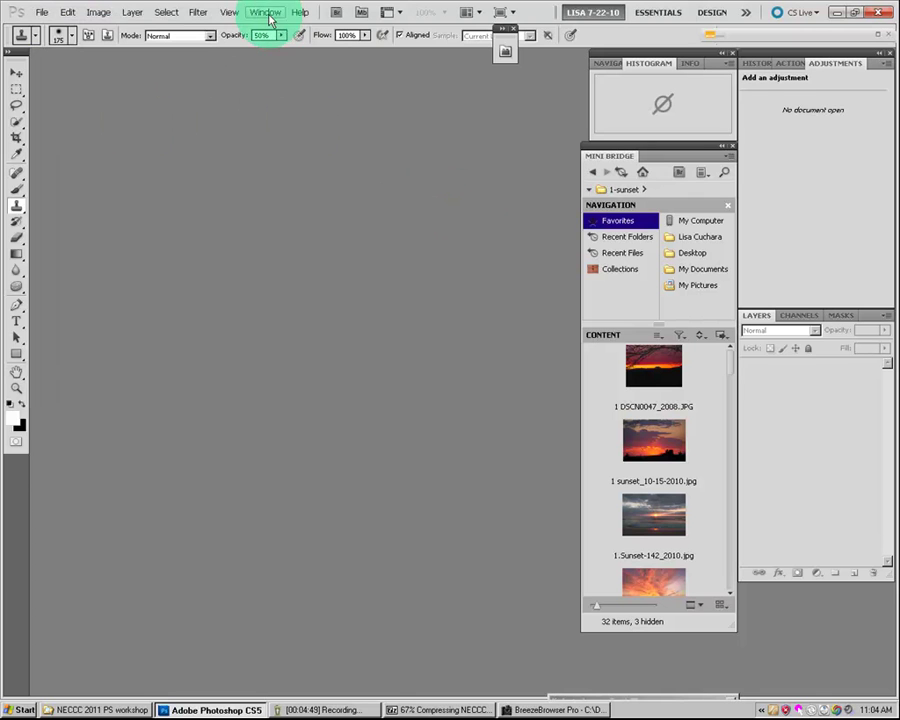
left_click(265, 12)
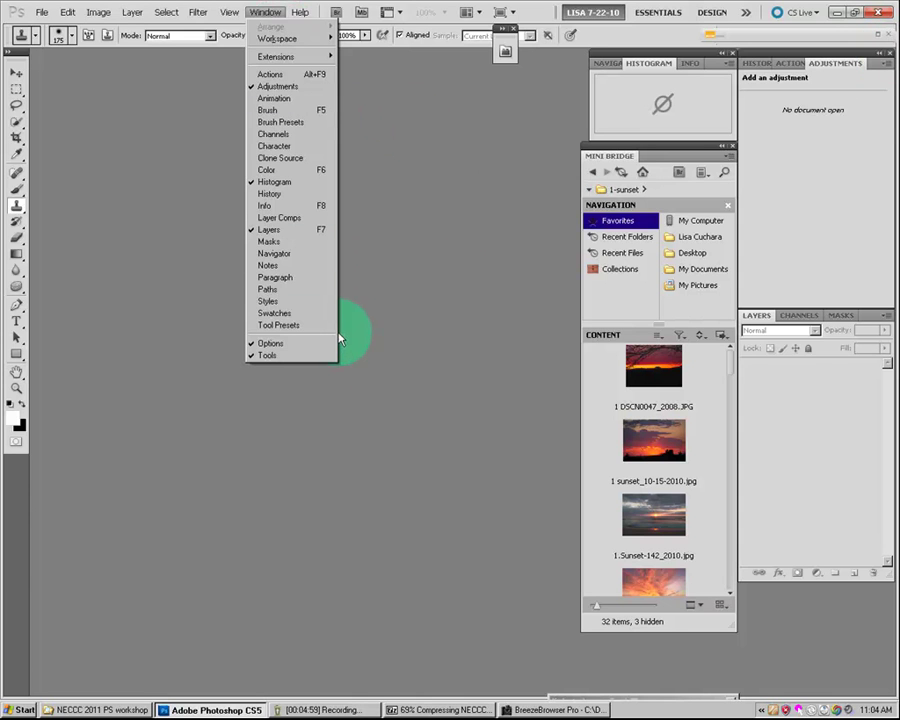
left_click(463, 258)
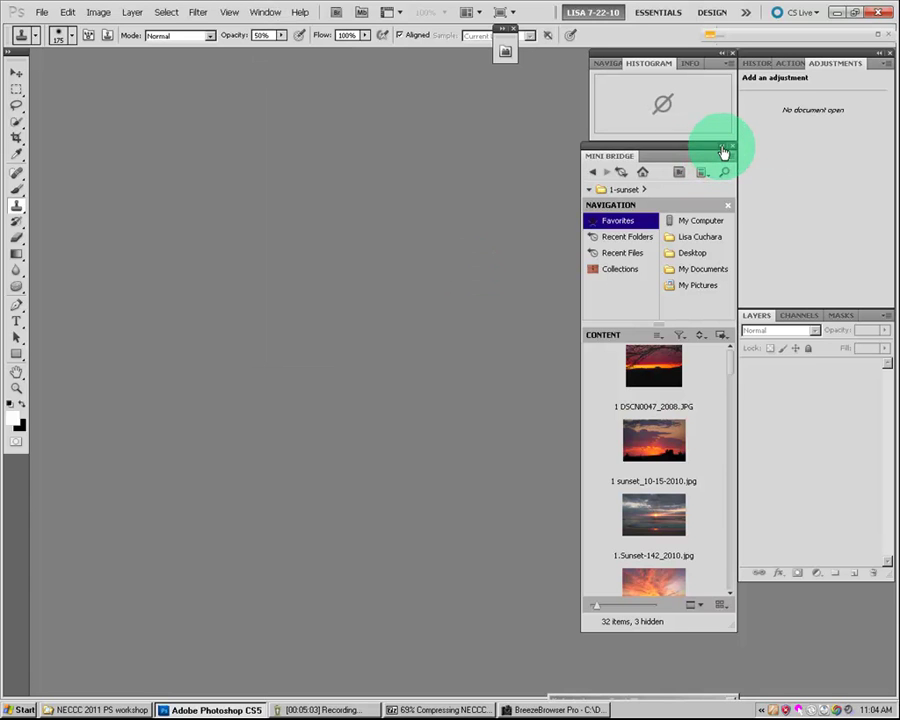
Collapse the Mini Bridge panel to an icon, and view the History panel before returning to Adjustments.
left_click(722, 148)
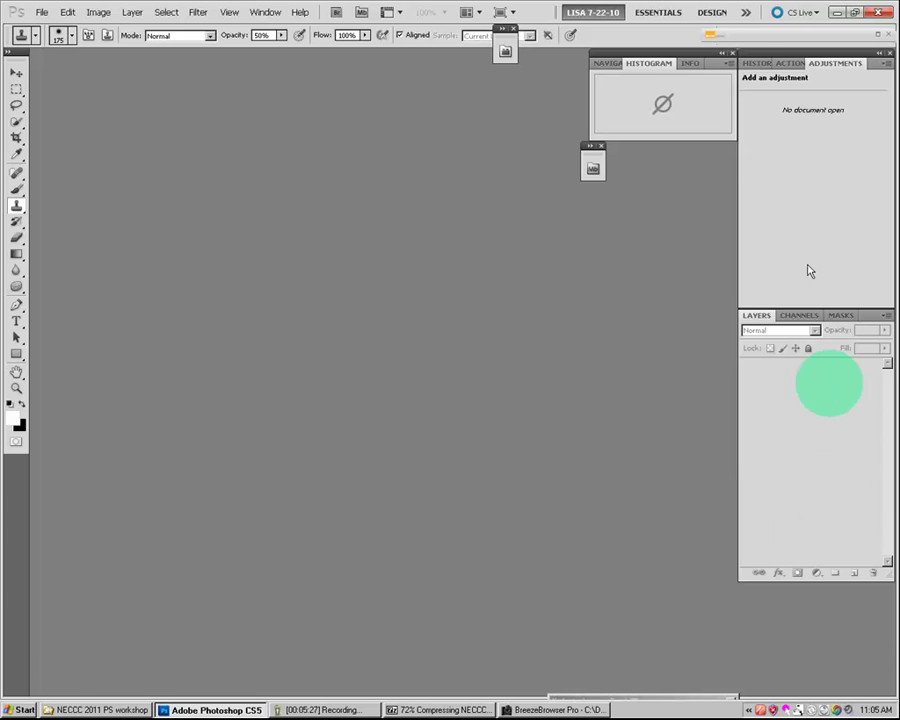
left_click(753, 66)
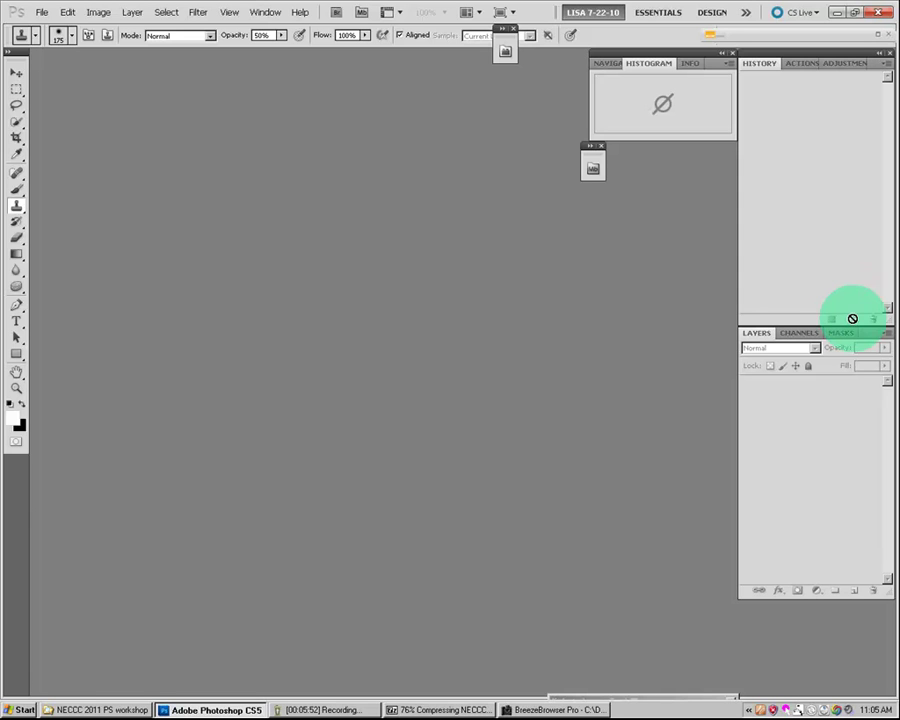
left_click(837, 66)
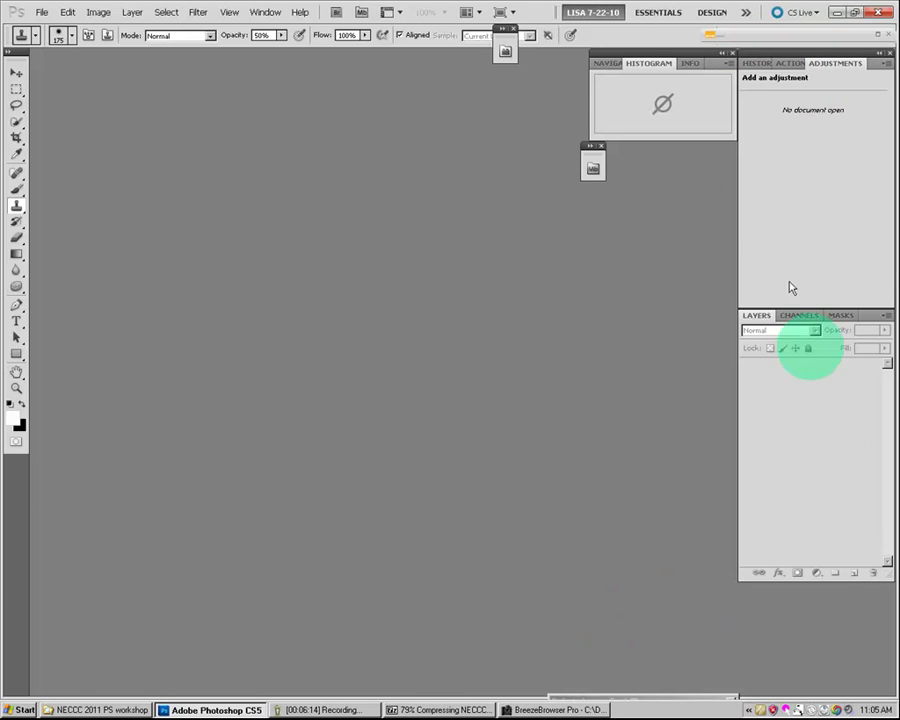
Compare the option settings of the Rectangular Marquee and Sponge tools.
left_click(16, 89)
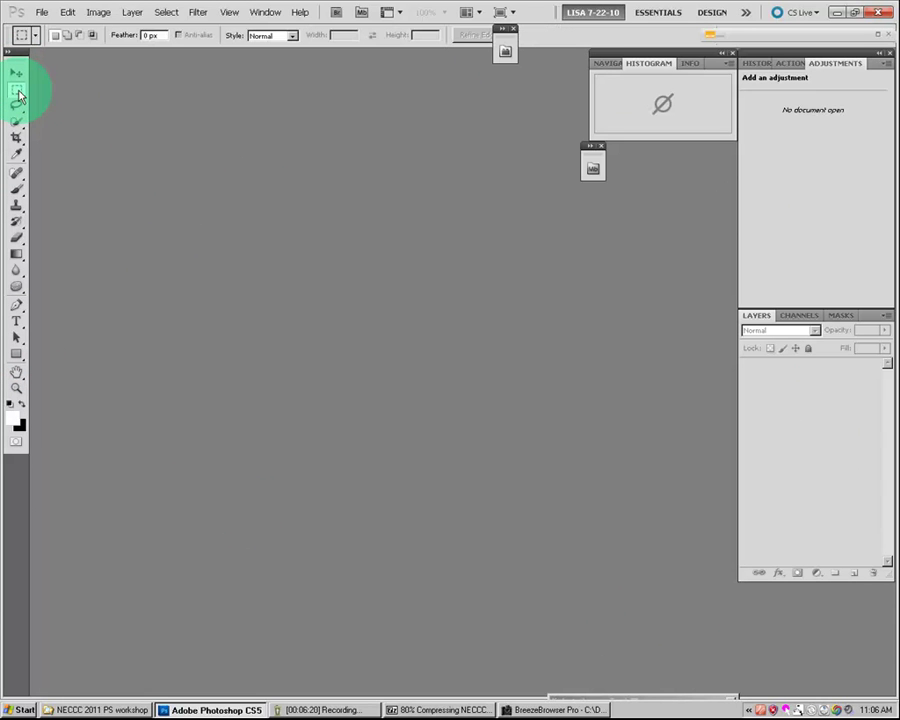
left_click(16, 287)
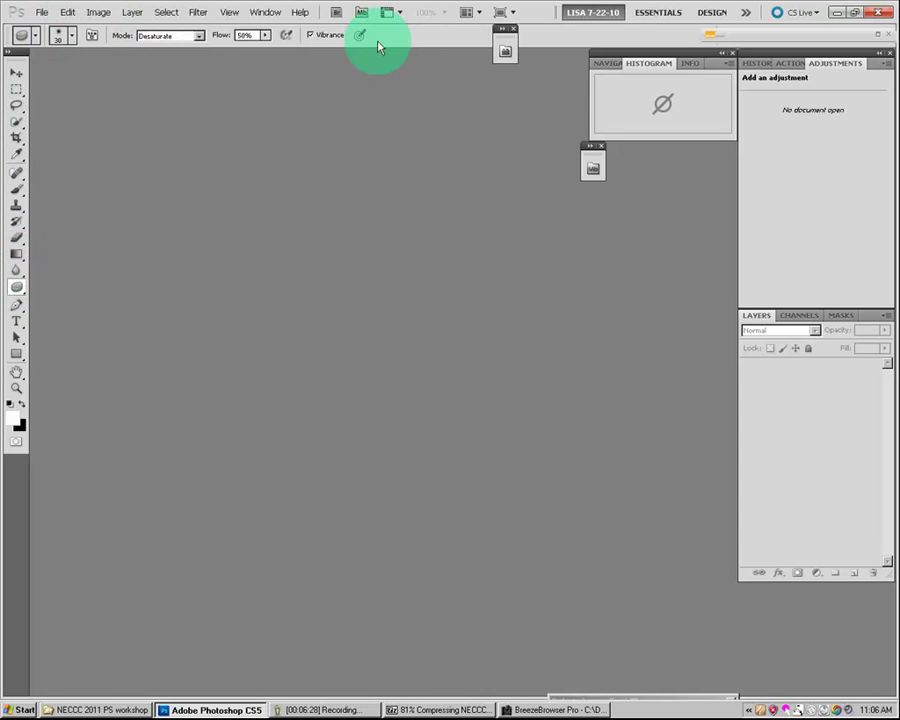